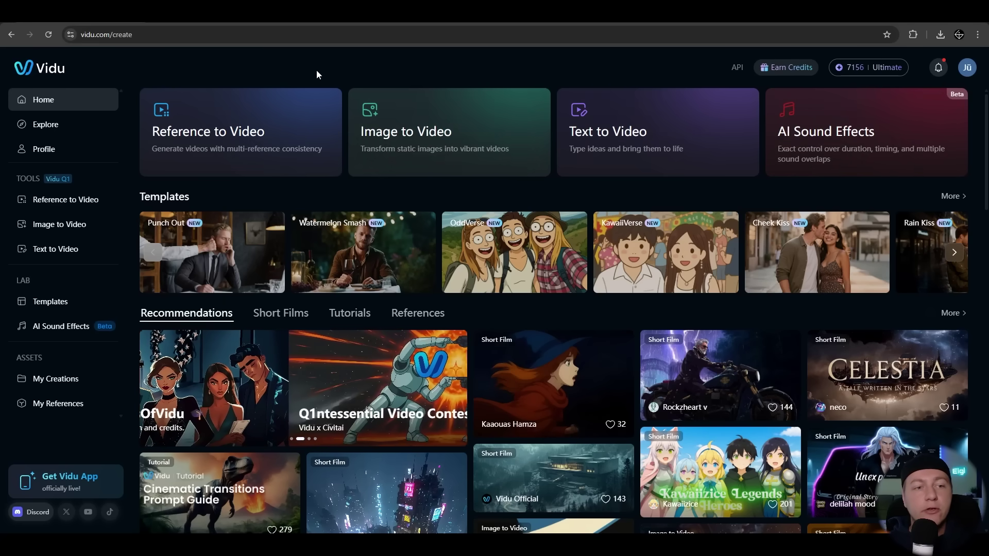
- In Reference to Video, save the golden retriever photo as a realistic reference named 'dog'
{"action": "left_click", "coordinate": [268, 113]}
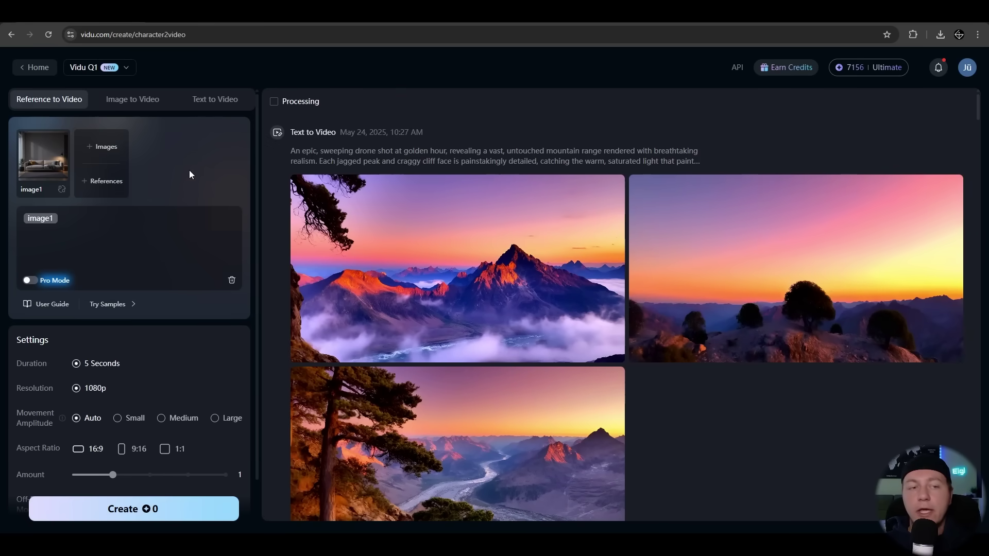
{"action": "left_click", "coordinate": [107, 183]}
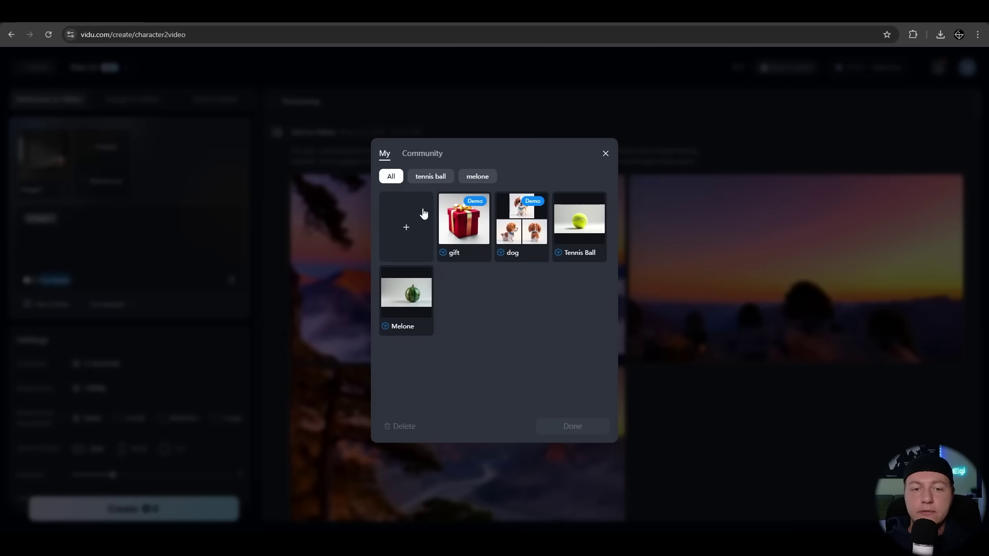
{"action": "left_click", "coordinate": [416, 227]}
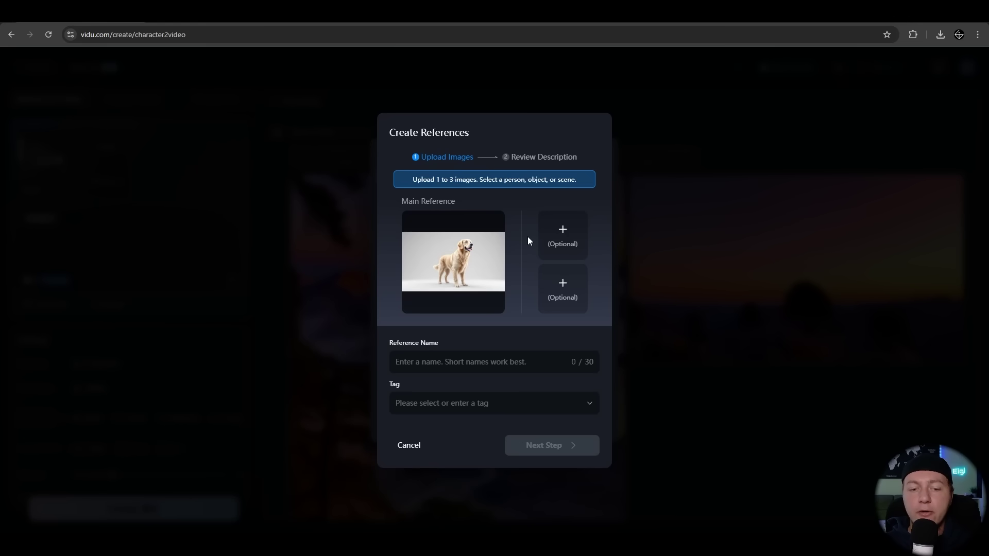
{"action": "left_click", "coordinate": [466, 360]}
{"action": "type", "text": "dog"}
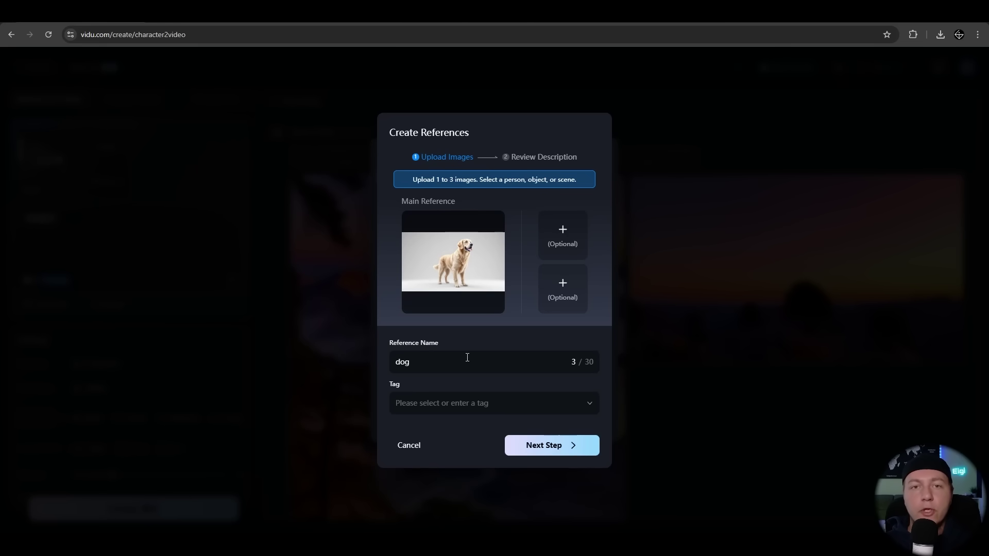
{"action": "left_click", "coordinate": [555, 442]}
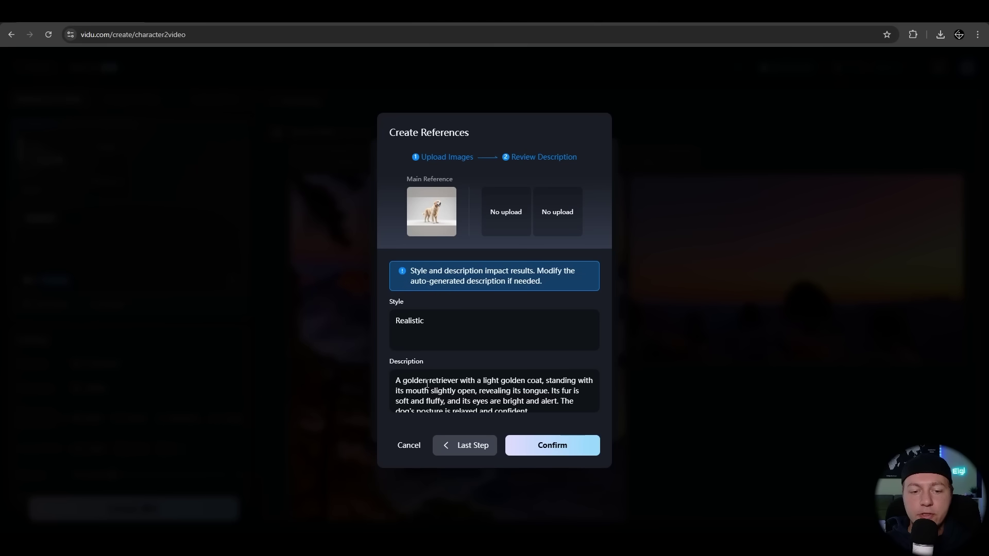
{"action": "left_click", "coordinate": [552, 448]}
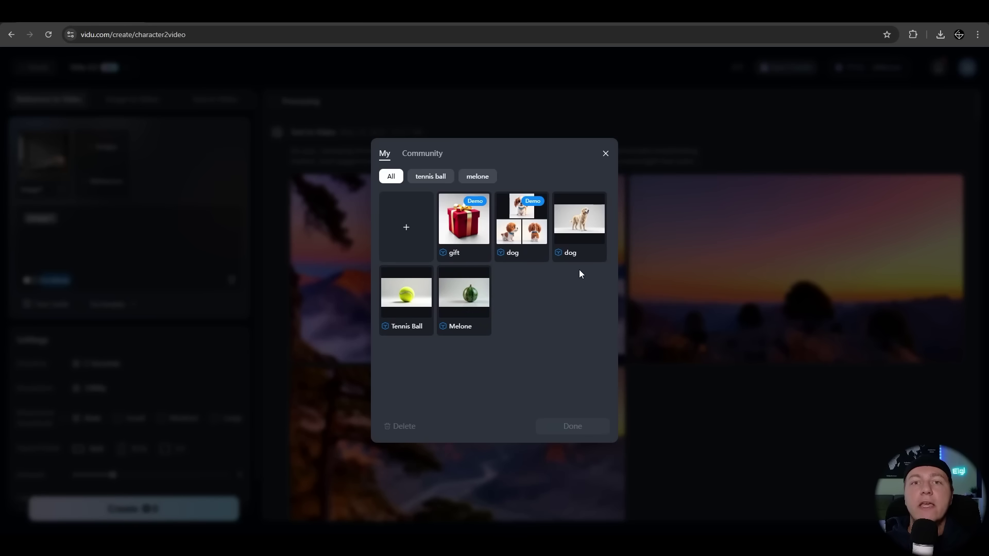
- Save new 'cat' and 'turtle' references with their generated descriptions
{"action": "left_click", "coordinate": [405, 228]}
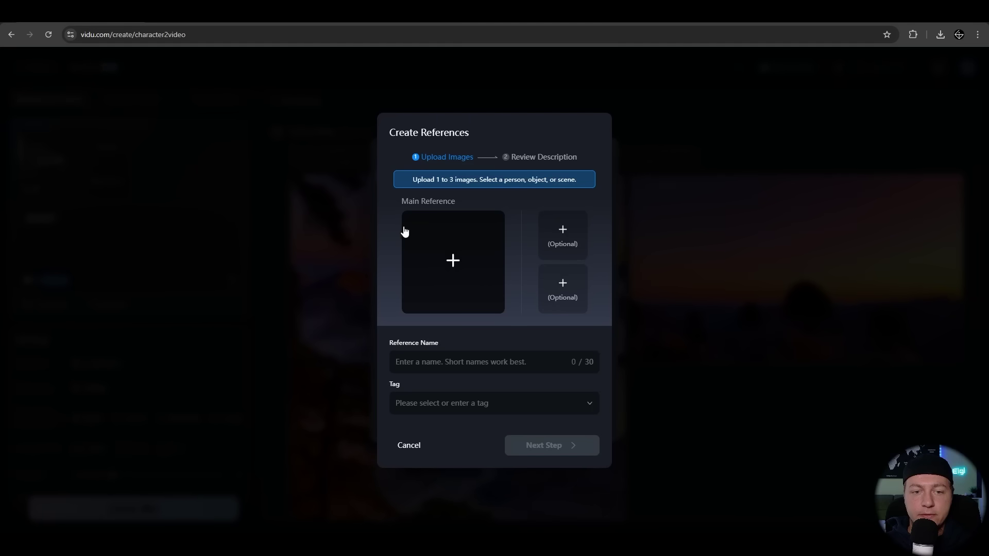
{"action": "type", "text": "c"}
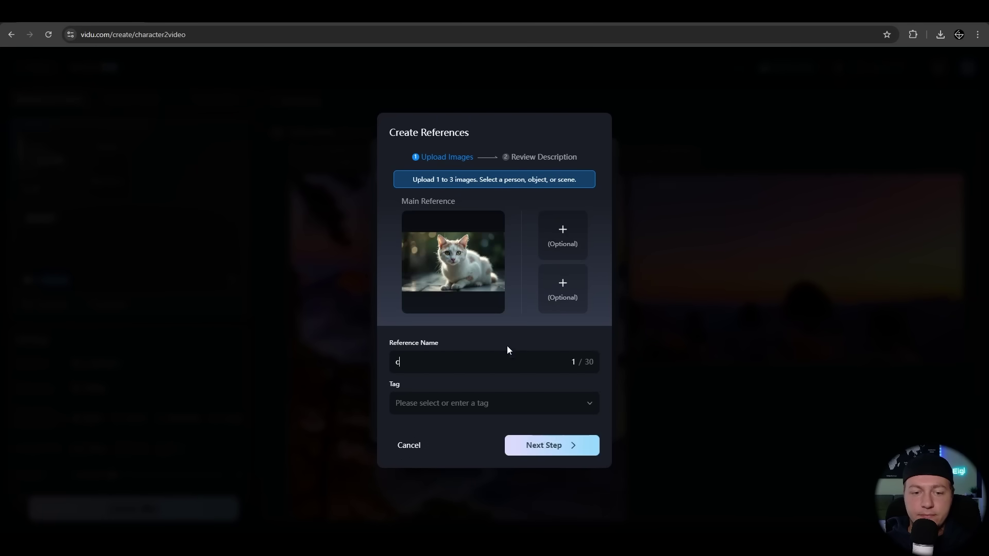
{"action": "type", "text": "at"}
{"action": "left_click", "coordinate": [553, 446]}
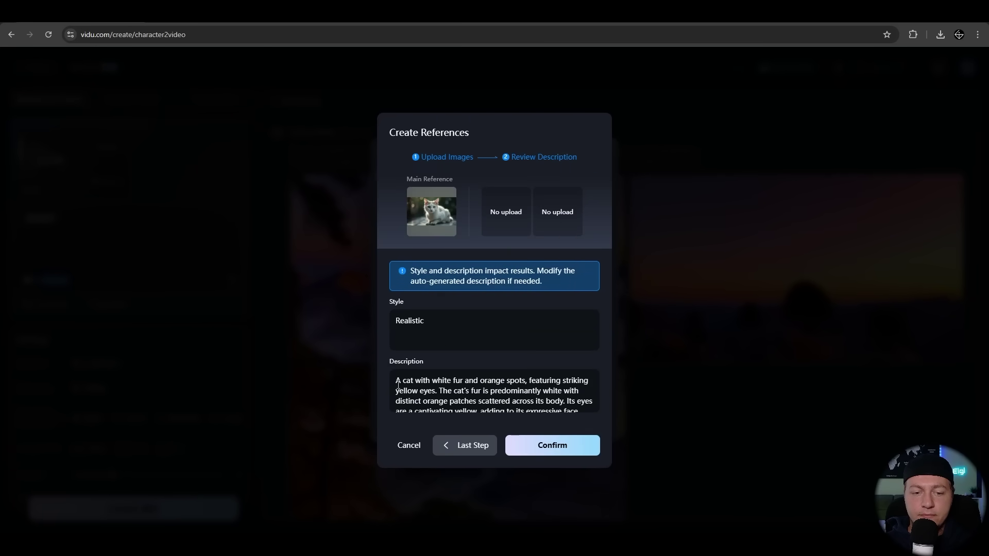
{"action": "left_click", "coordinate": [551, 446]}
{"action": "left_click", "coordinate": [418, 232]}
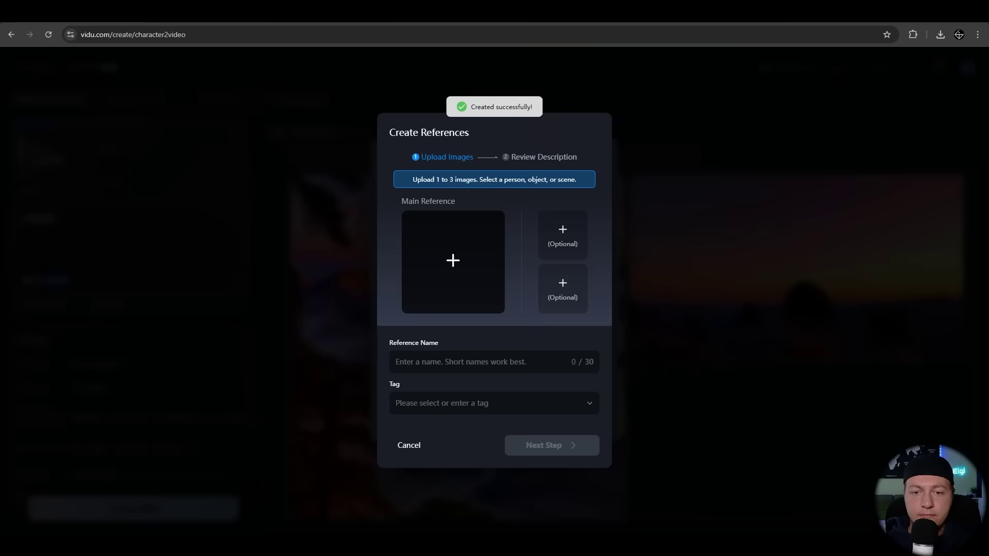
{"action": "left_click", "coordinate": [480, 364]}
{"action": "type", "text": "turtle"}
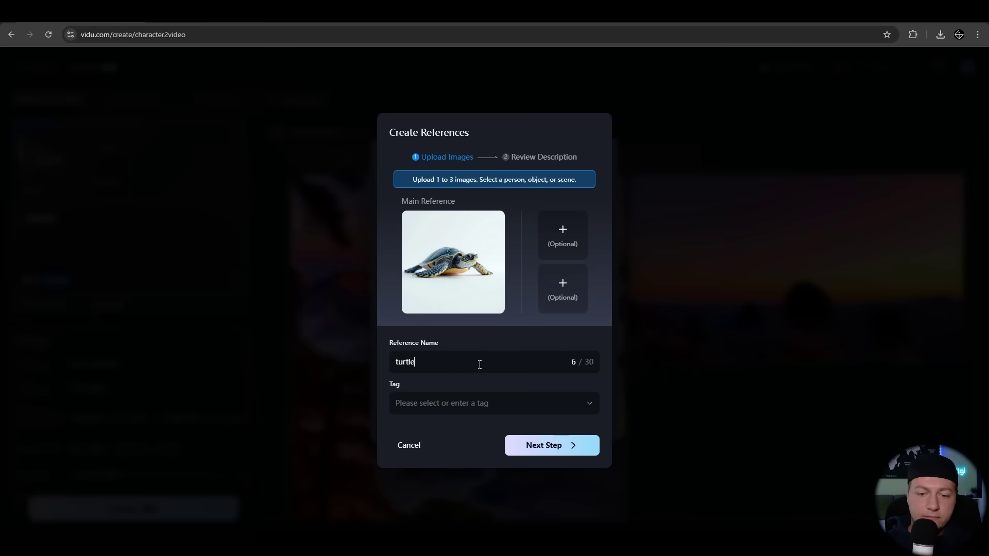
{"action": "left_click", "coordinate": [526, 437]}
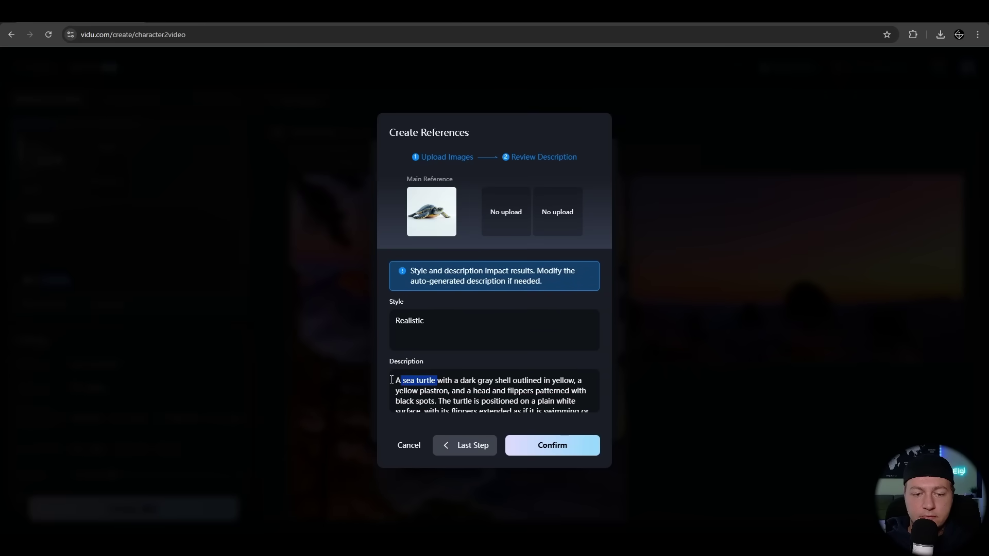
{"action": "left_click", "coordinate": [529, 445]}
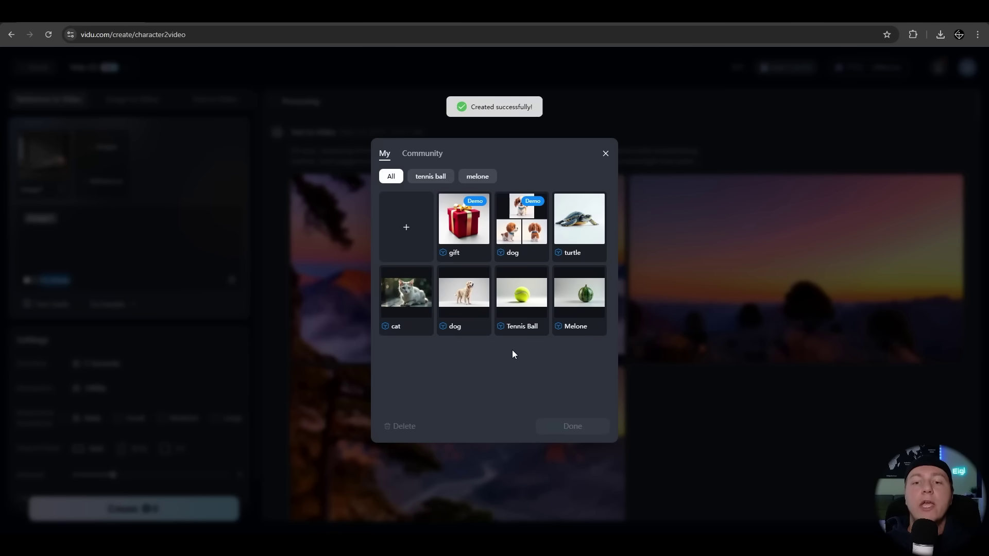
- Select the cat, dog and turtle reference cards for the video
{"action": "left_click", "coordinate": [395, 280]}
{"action": "left_click", "coordinate": [462, 292]}
{"action": "left_click", "coordinate": [568, 228]}
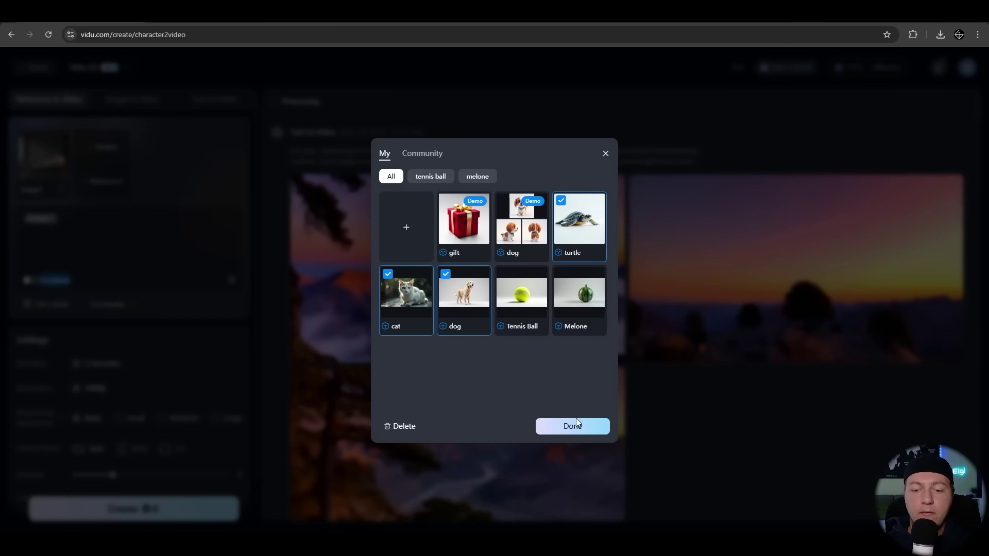
- Attach the three animal references and enable Pro Mode for a Subject/Environment prompt
{"action": "left_click", "coordinate": [573, 426]}
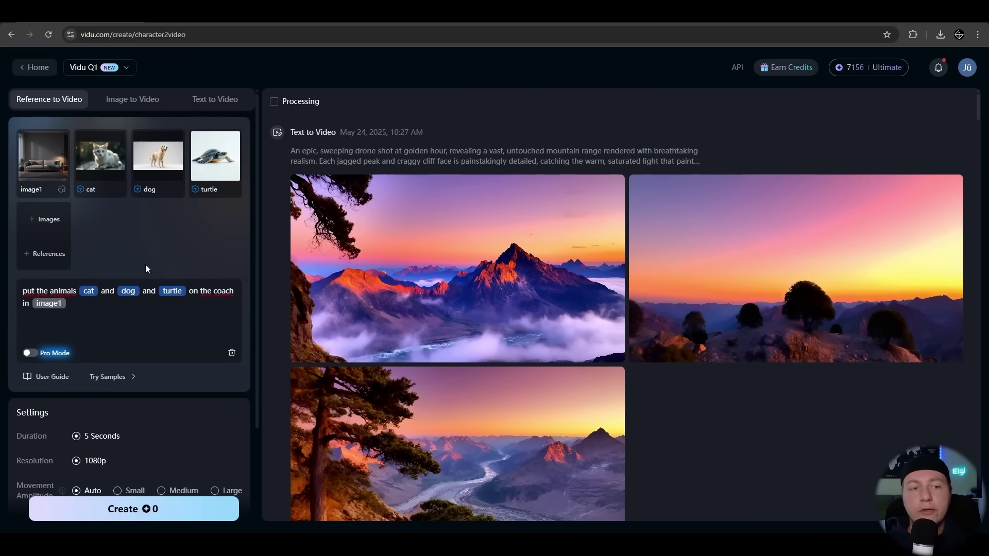
{"action": "left_click", "coordinate": [35, 354]}
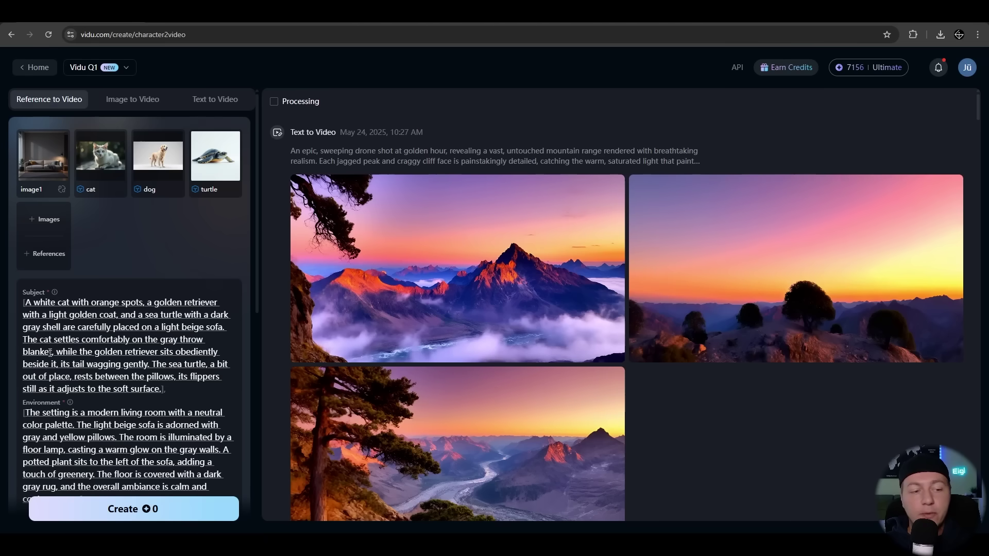
{"action": "scroll", "coordinate": [152, 375], "scroll_direction": "down", "scroll_amount": 2}
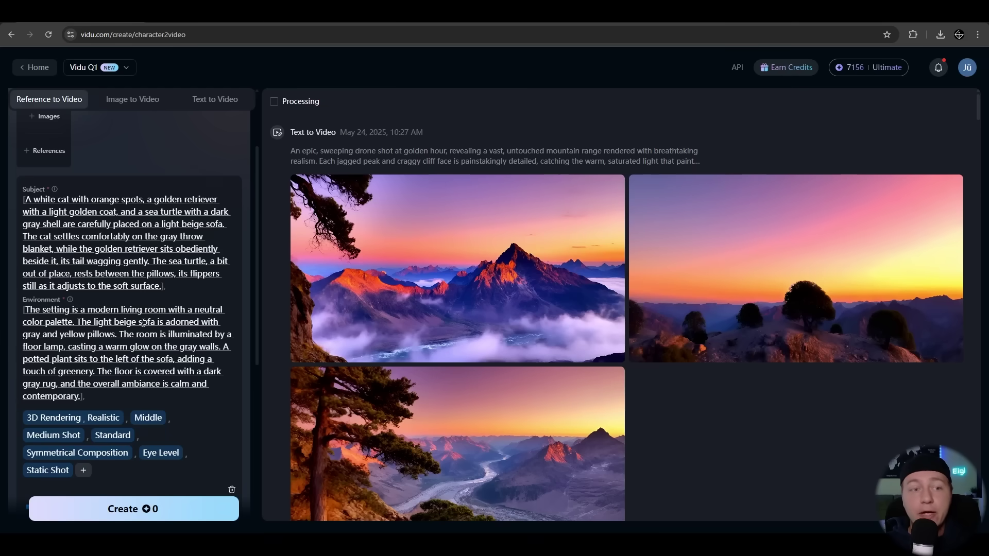
{"action": "scroll", "coordinate": [159, 307], "scroll_direction": "down", "scroll_amount": 2}
{"action": "scroll", "coordinate": [158, 306], "scroll_direction": "down", "scroll_amount": 2}
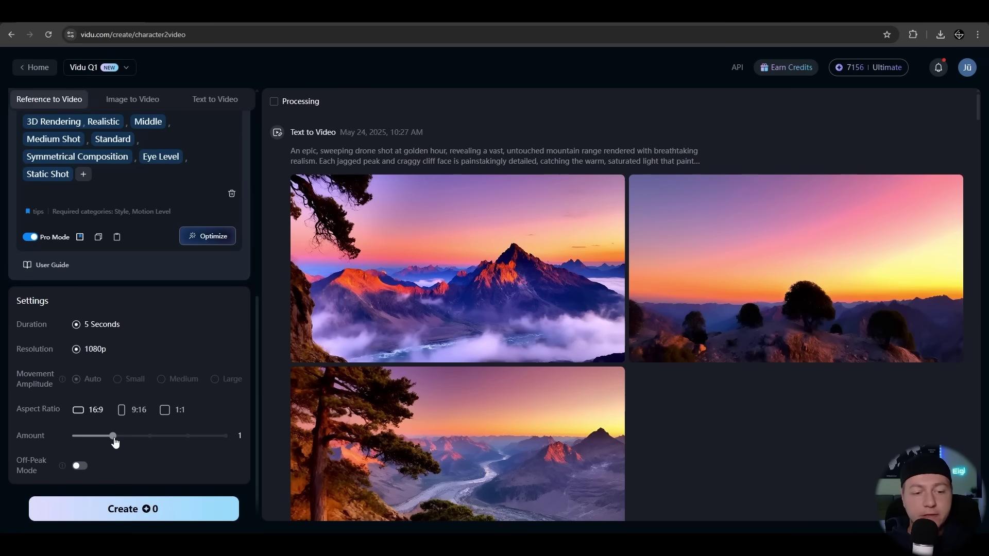
- Set the number of generated clips to 4
{"action": "left_click_drag", "start_coordinate": [113, 436], "coordinate": [224, 436]}
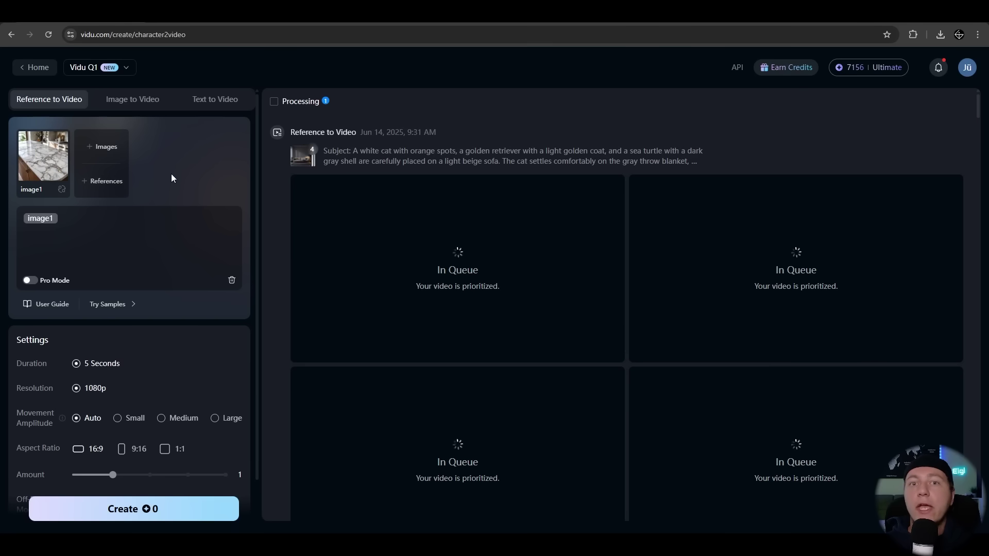
- Save the 'pocket watch' and 'necklace' accessory references
{"action": "left_click", "coordinate": [117, 183]}
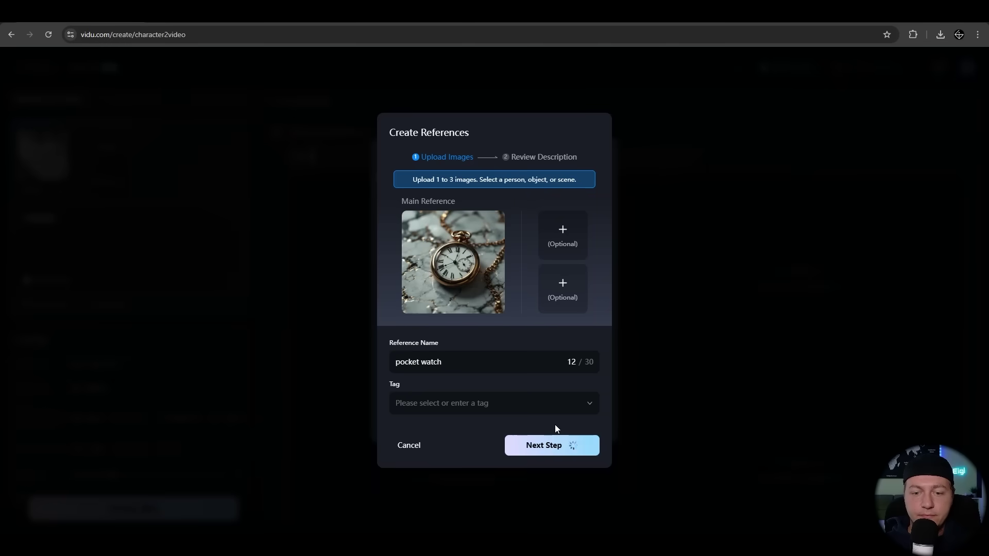
{"action": "left_click", "coordinate": [558, 446]}
{"action": "left_click", "coordinate": [405, 227]}
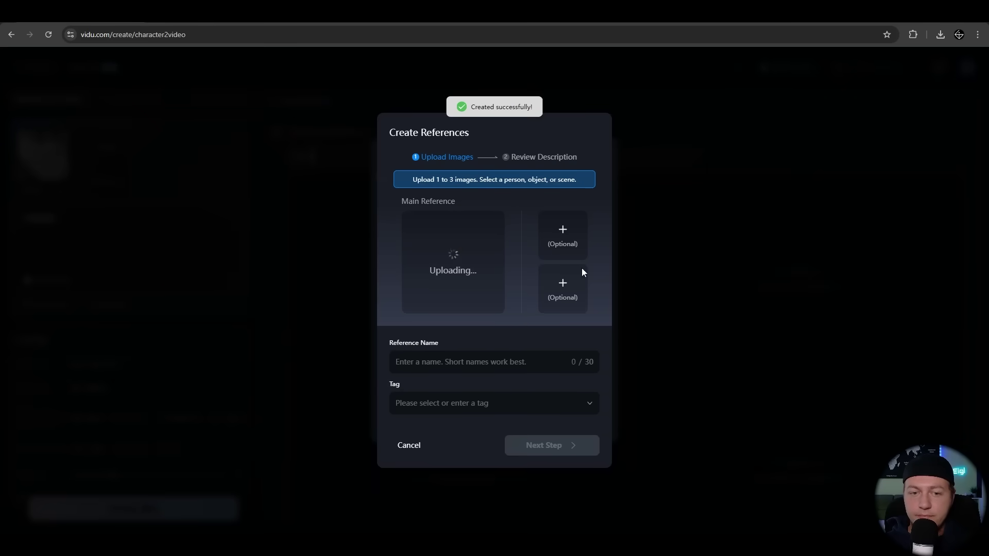
{"action": "left_click", "coordinate": [551, 446]}
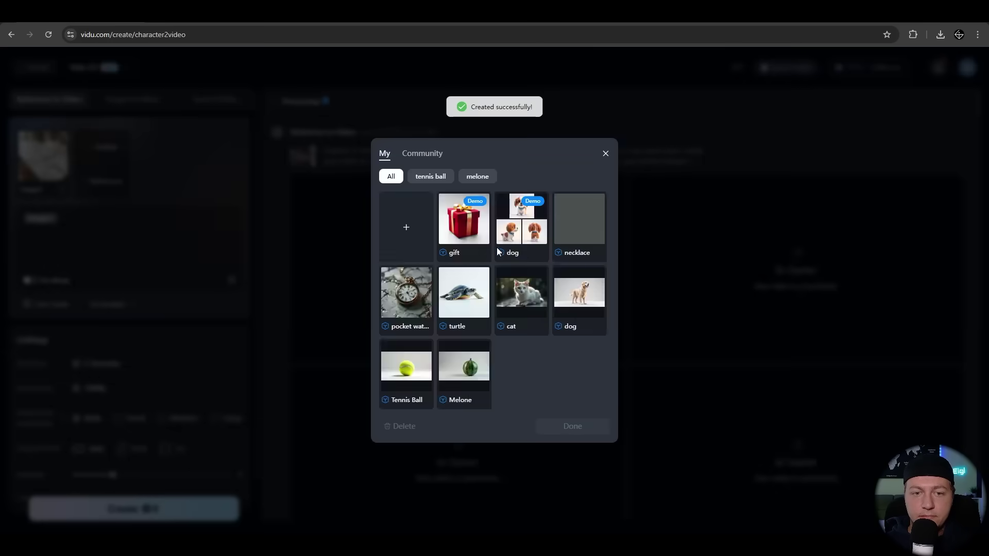
- Save the 'sunglasses' and 'silver watch' accessory references
{"action": "left_click", "coordinate": [402, 225]}
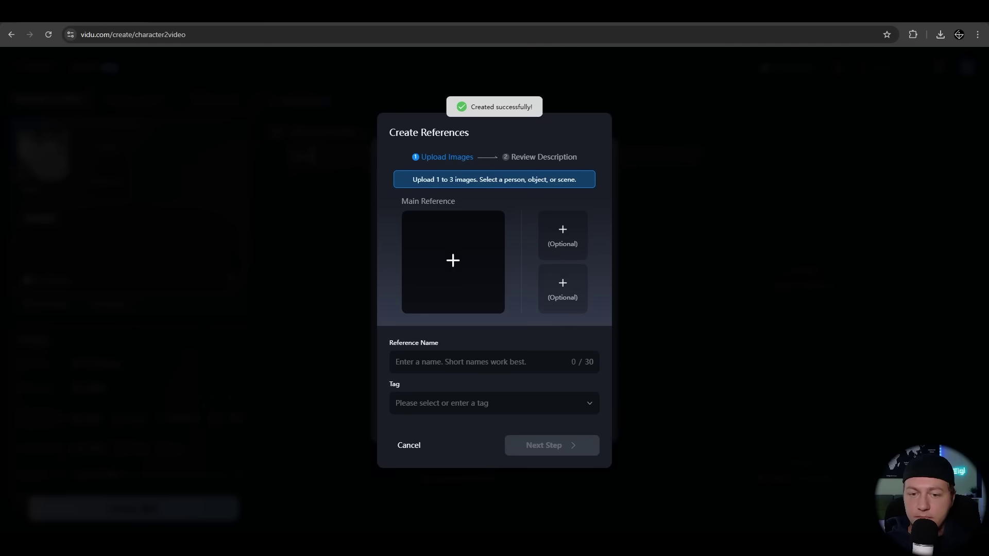
{"action": "left_click", "coordinate": [585, 437]}
{"action": "left_click", "coordinate": [453, 261]}
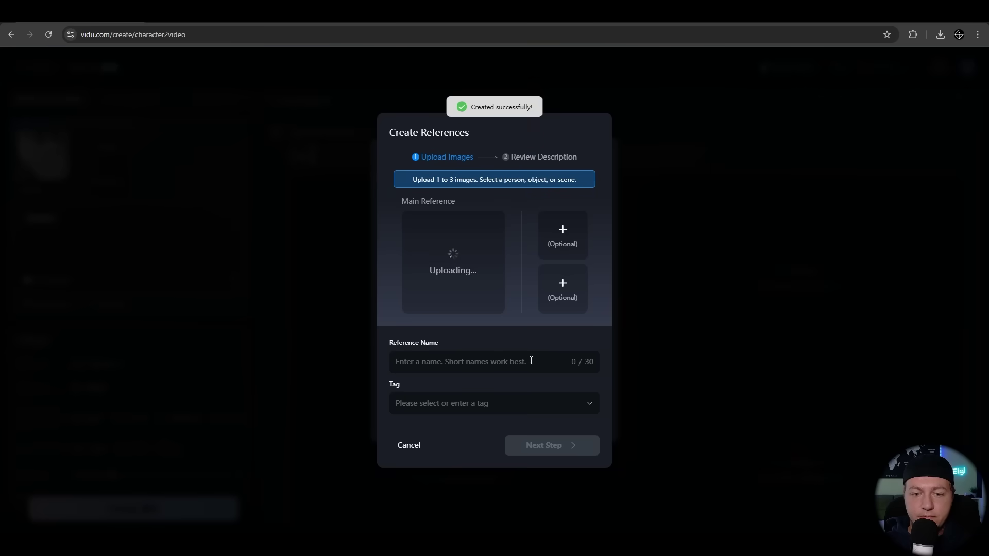
{"action": "left_click", "coordinate": [574, 445]}
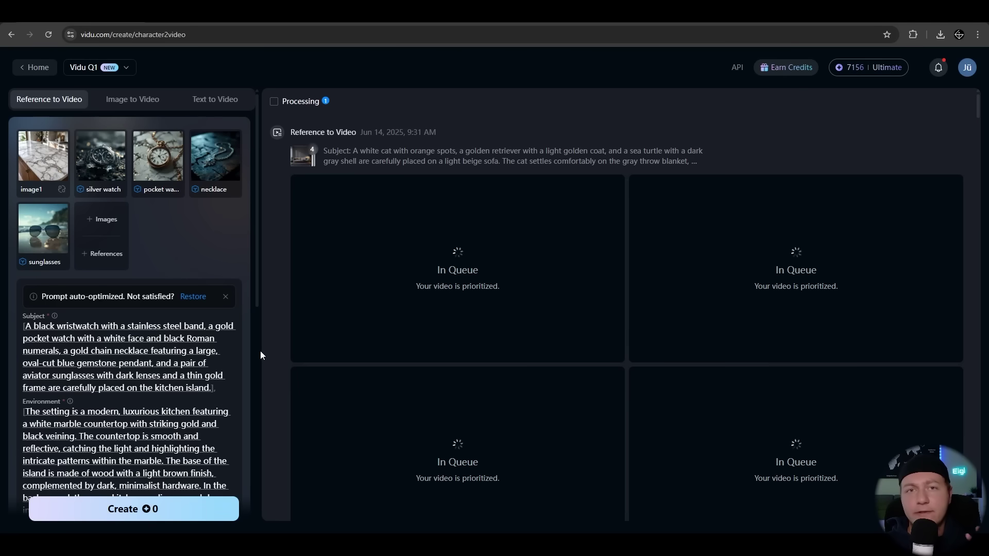
{"action": "scroll", "coordinate": [244, 320], "scroll_direction": "down", "scroll_amount": 1}
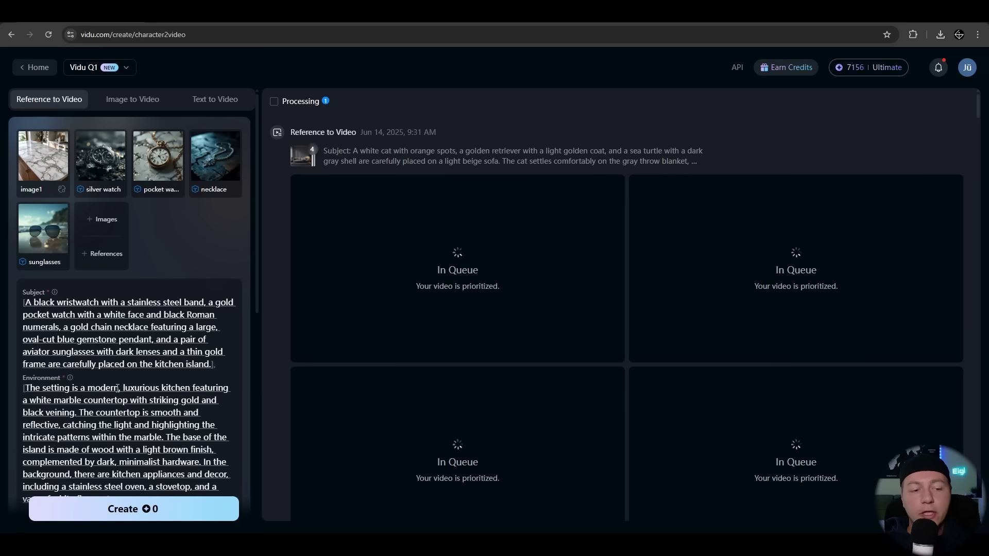
{"action": "scroll", "coordinate": [226, 233], "scroll_direction": "down", "scroll_amount": 2}
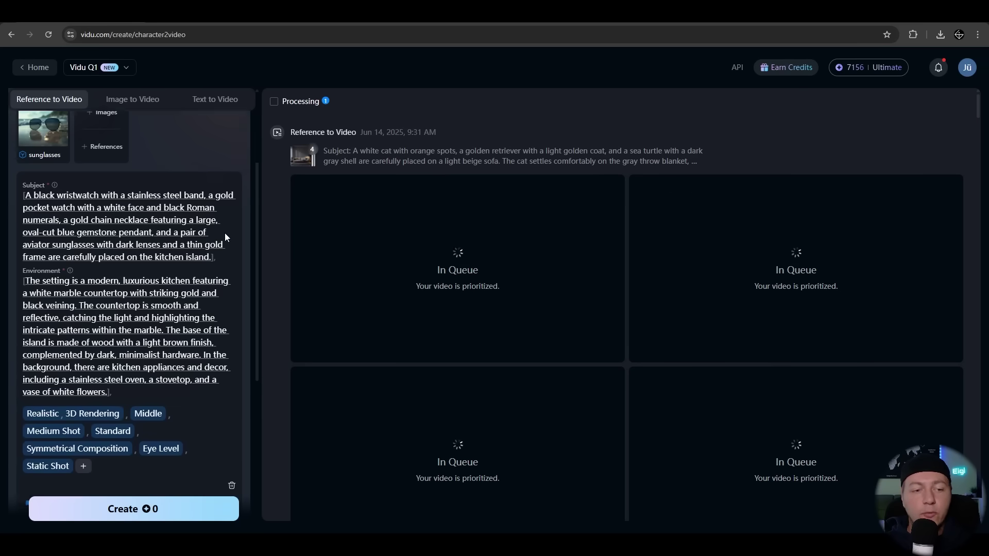
{"action": "scroll", "coordinate": [230, 236], "scroll_direction": "down", "scroll_amount": 4}
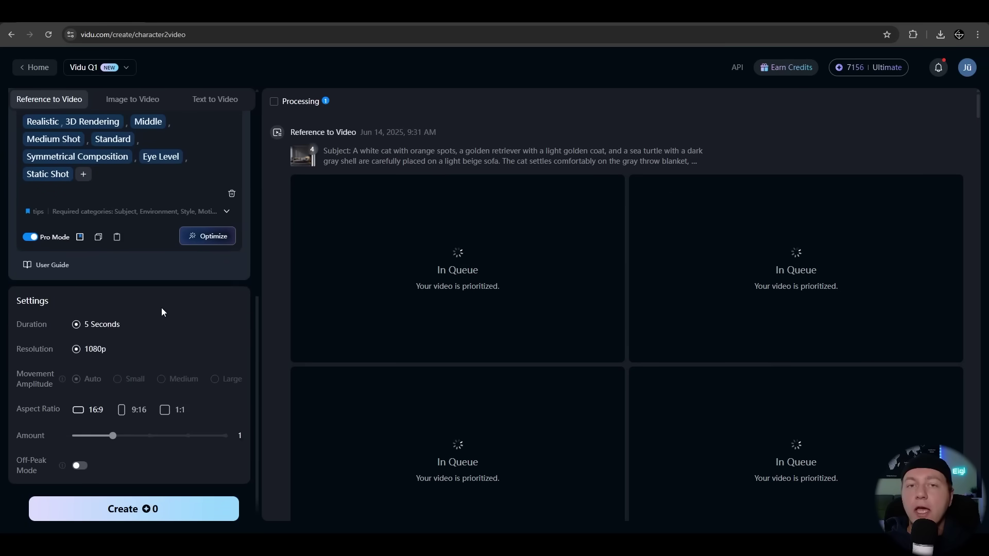